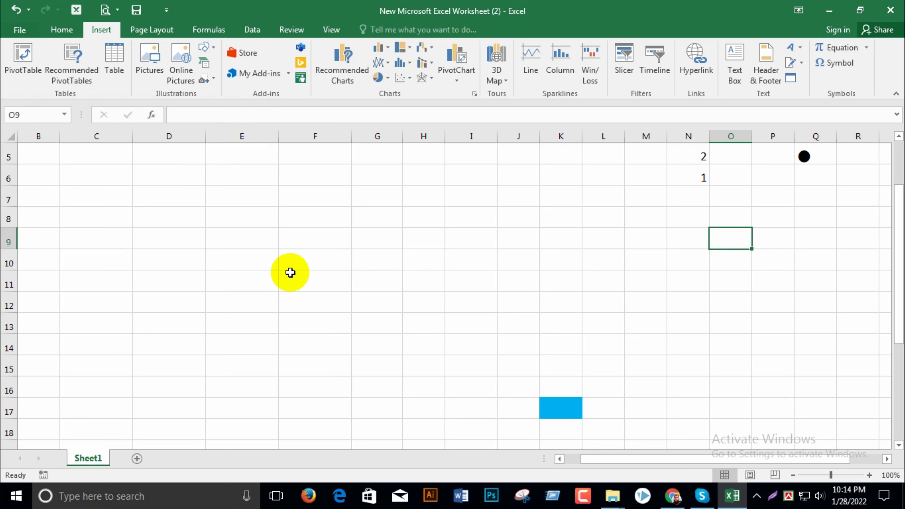
# Insert the picture 12-01 from the Desktop folder into the sheet at cell D11
pyautogui.scroll(2, 390, 304)
pyautogui.click(138, 358)
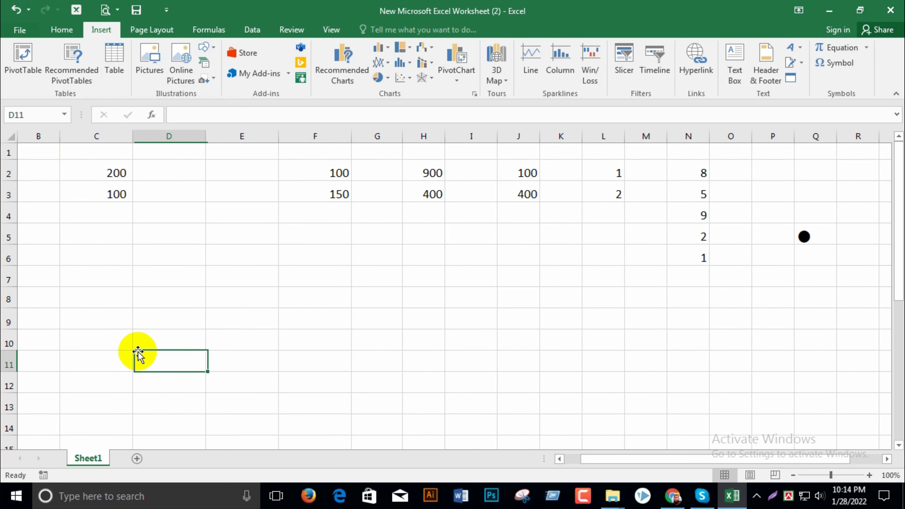
pyautogui.click(150, 74)
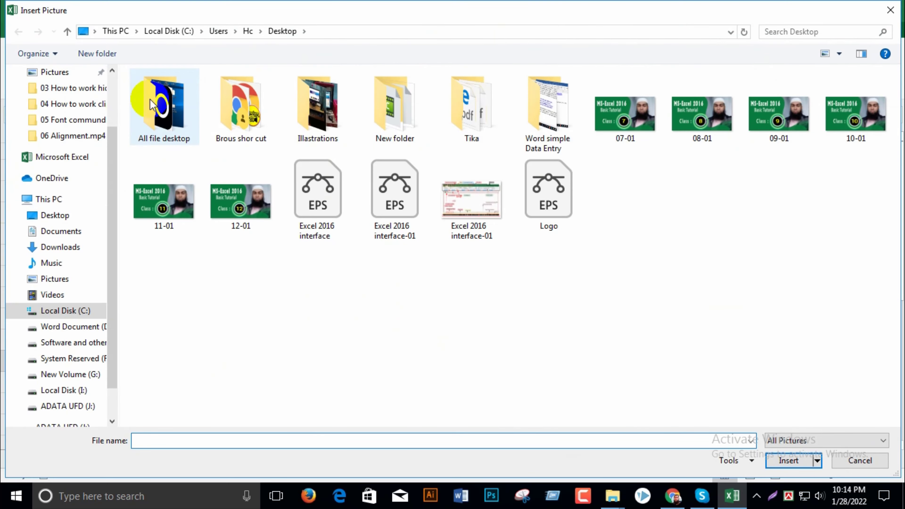
pyautogui.click(235, 214)
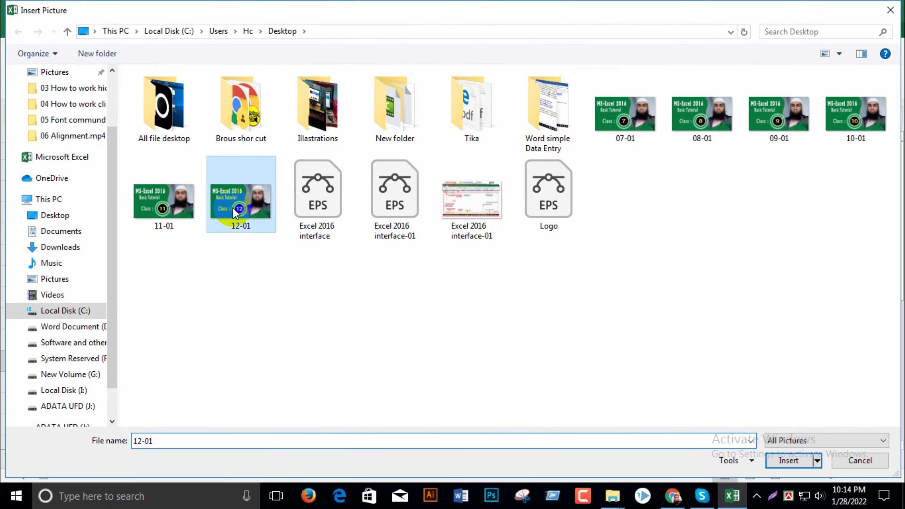
pyautogui.click(791, 460)
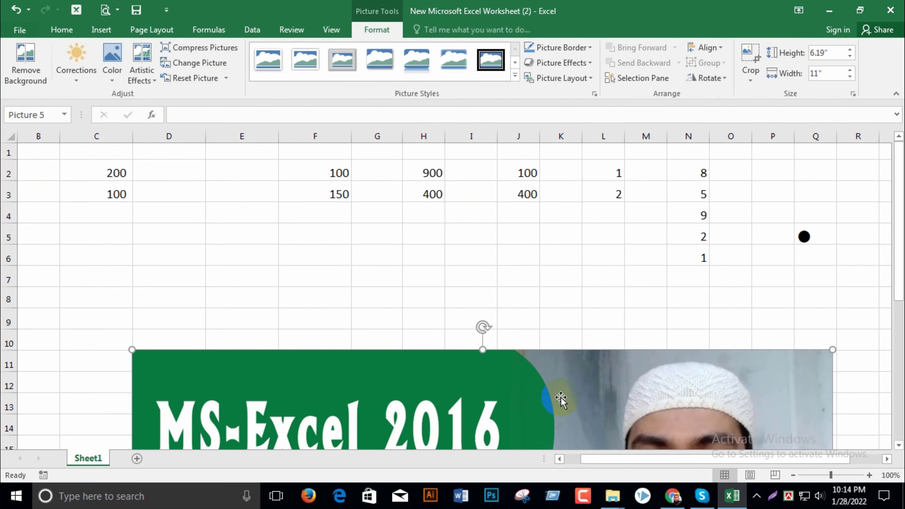
# Shrink the inserted picture to about 2.2" high and 3.73" wide
pyautogui.scroll(-7, 523, 366)
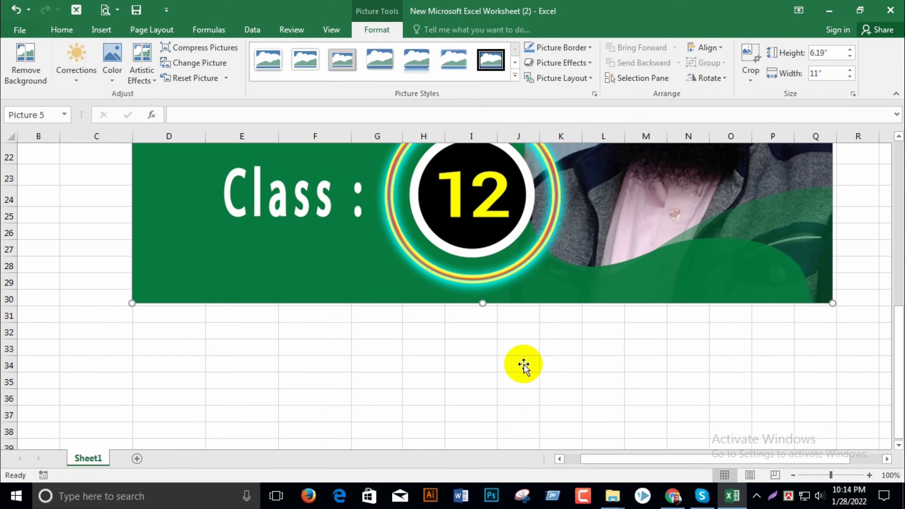
pyautogui.scroll(3, 524, 366)
pyautogui.scroll(1, 525, 366)
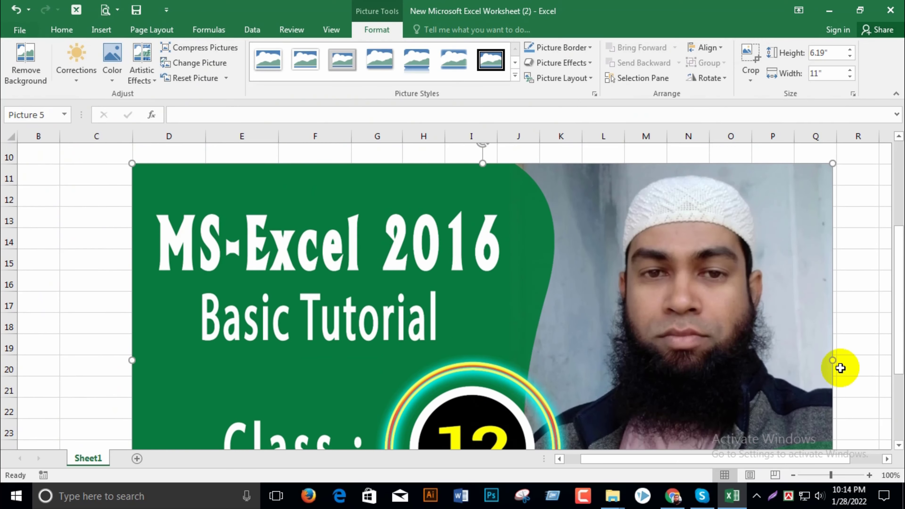
pyautogui.moveTo(832, 359); pyautogui.dragTo(507, 357)
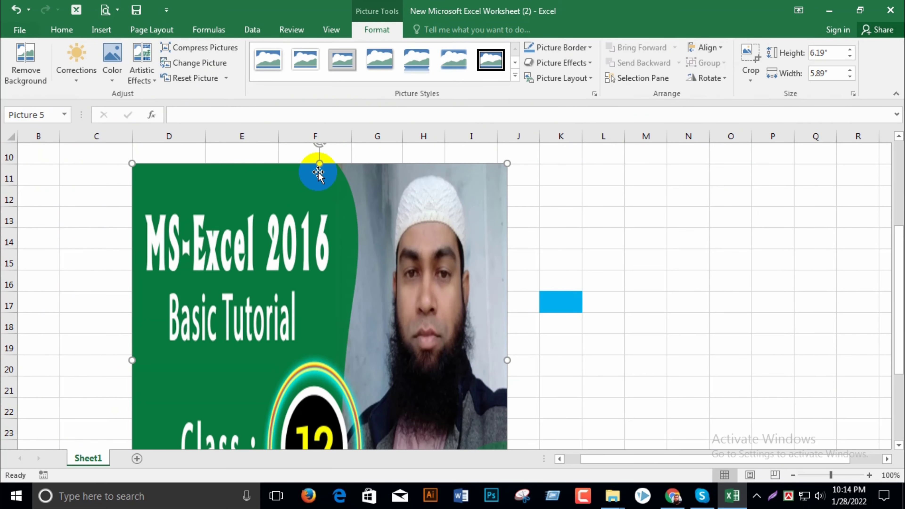
pyautogui.moveTo(318, 164); pyautogui.dragTo(361, 233)
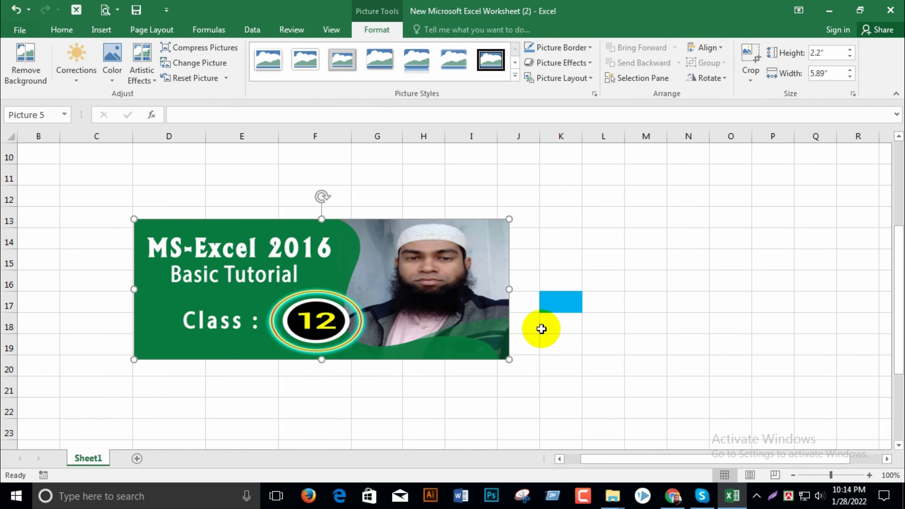
pyautogui.moveTo(510, 288); pyautogui.dragTo(371, 289)
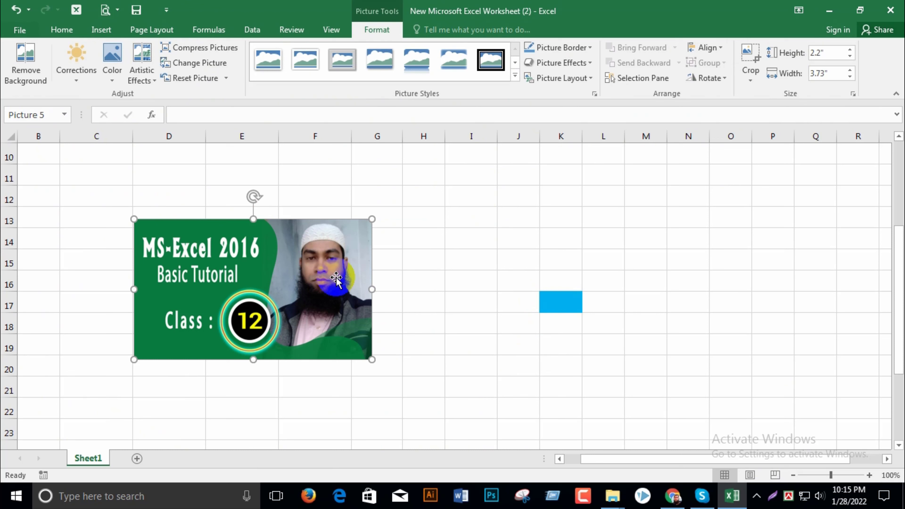
# Try removing the picture's background with the automatic selection, then undo the removal
pyautogui.click(374, 29)
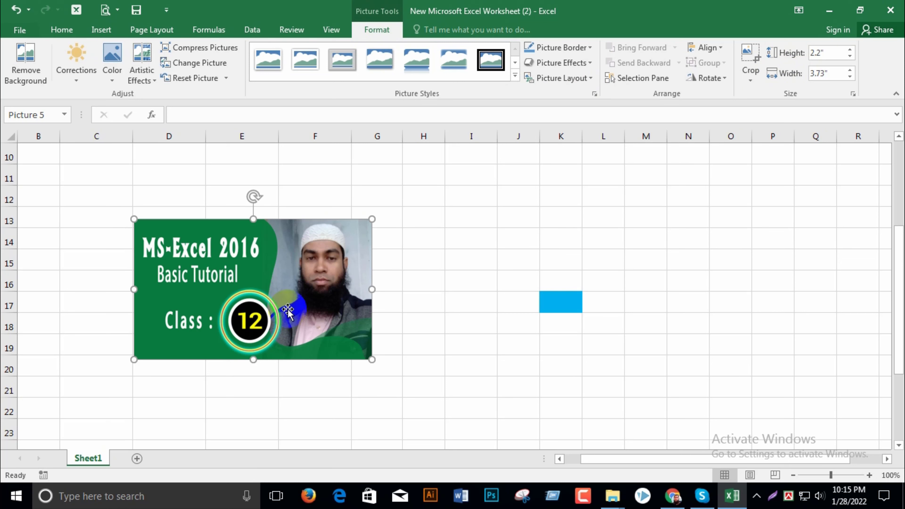
pyautogui.click(324, 258)
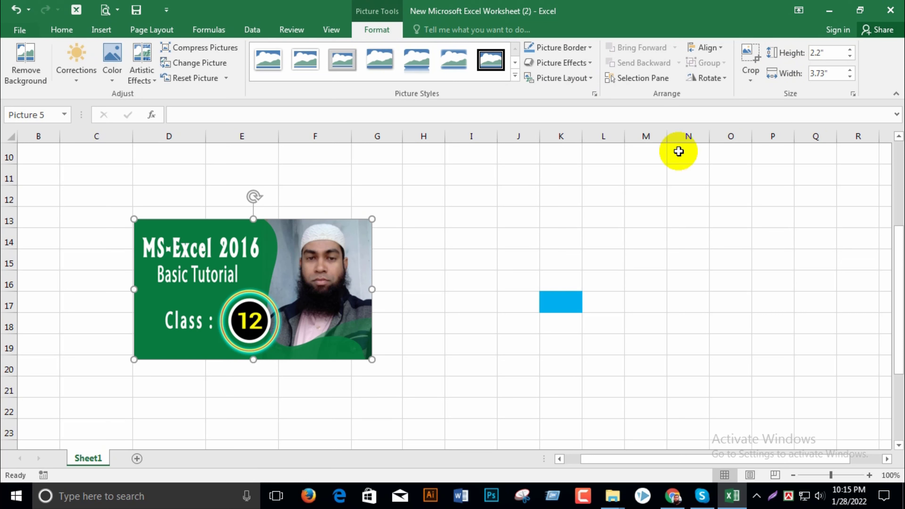
pyautogui.click(34, 87)
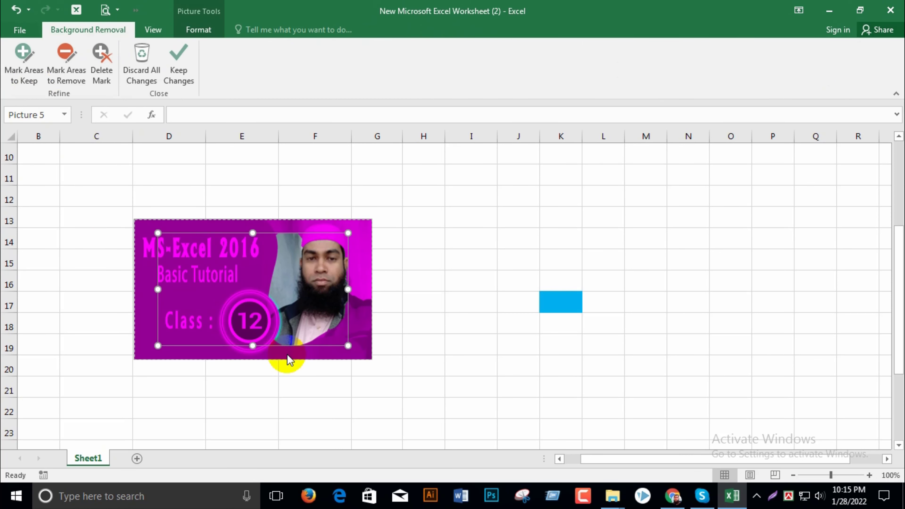
pyautogui.click(179, 78)
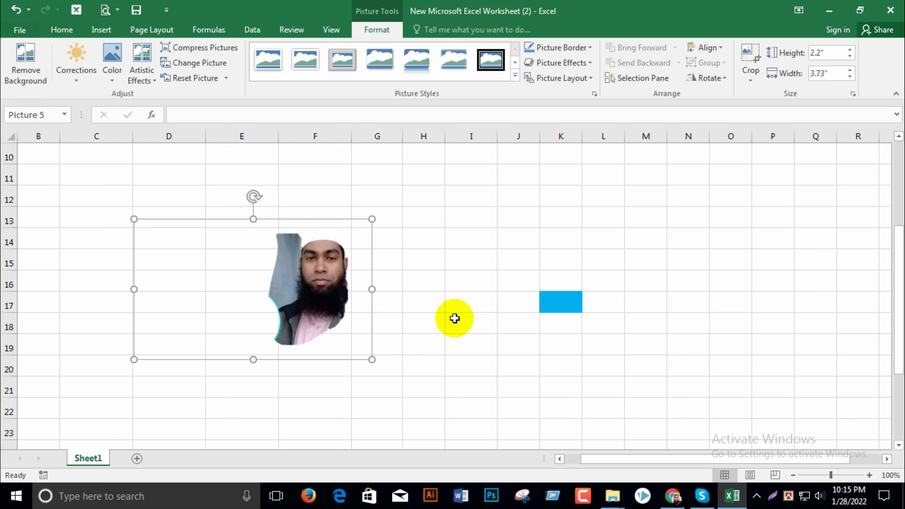
pyautogui.hotkey('ctrl', 'z')
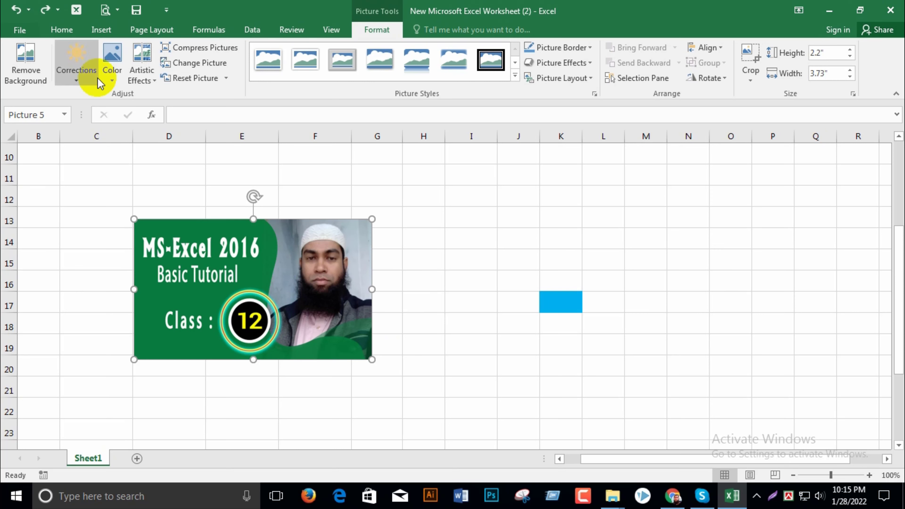
# Preview the brightness and contrast corrections, then recolor the picture with the light gold variation
pyautogui.click(83, 73)
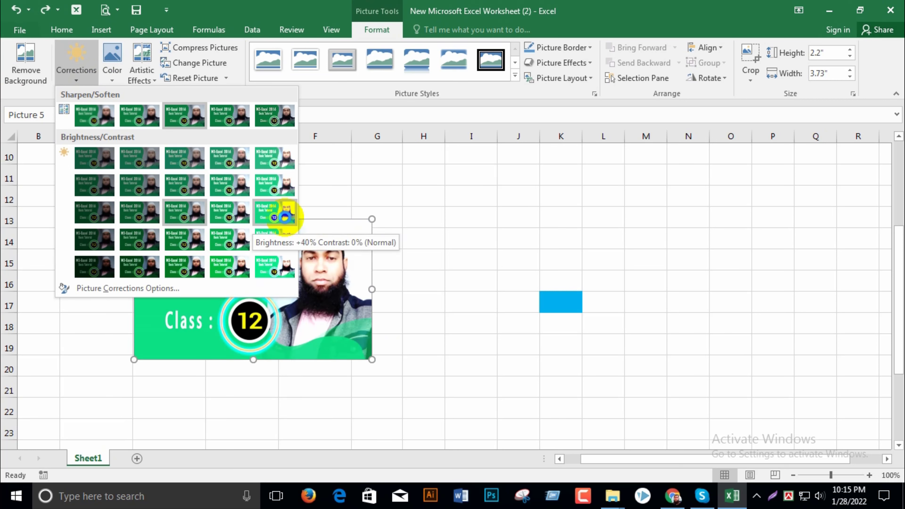
pyautogui.click(109, 81)
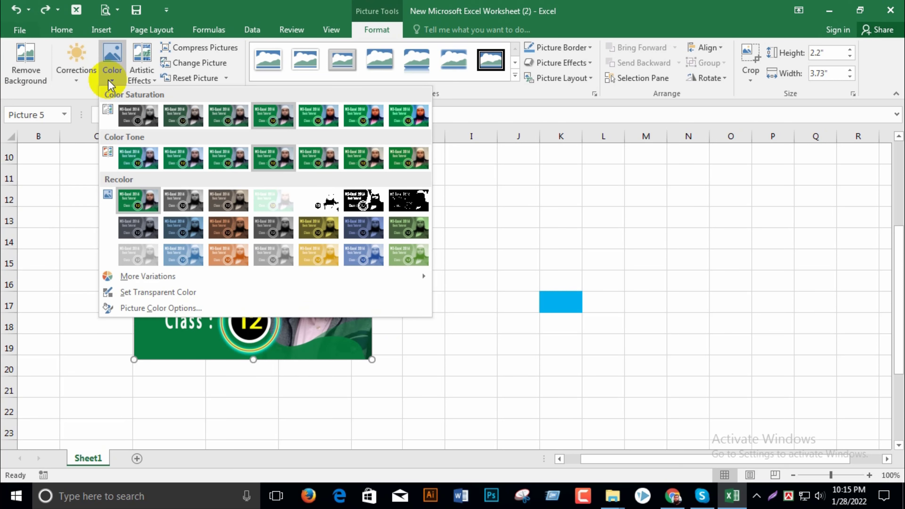
pyautogui.click(318, 260)
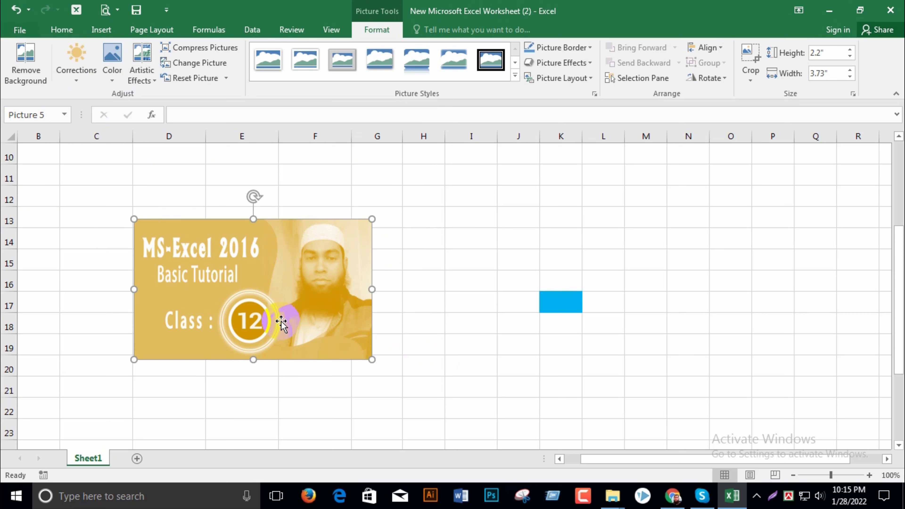
# Look through the artistic effects and the sources offered for changing the picture, without applying any
pyautogui.click(156, 83)
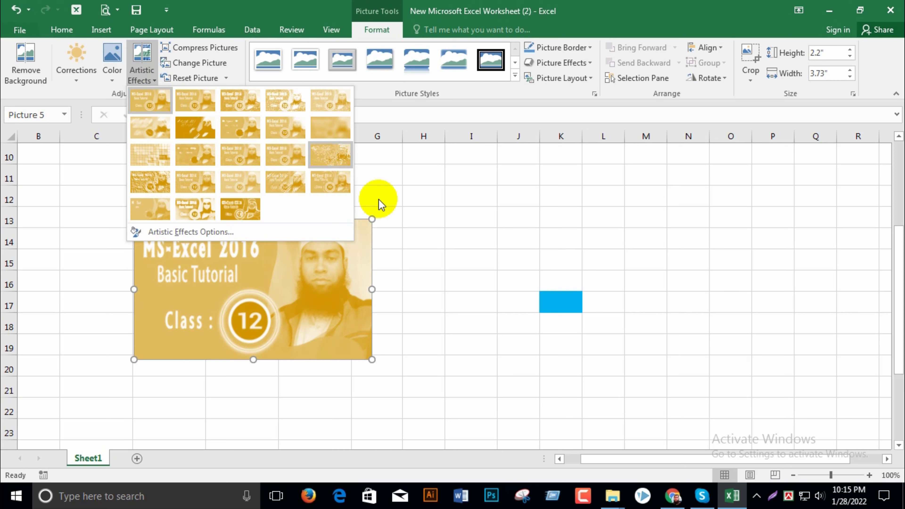
pyautogui.click(433, 219)
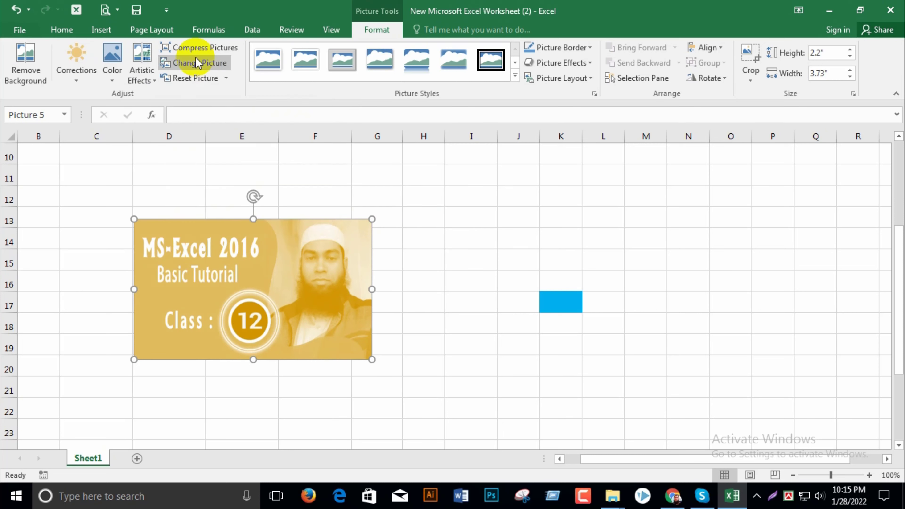
pyautogui.click(211, 68)
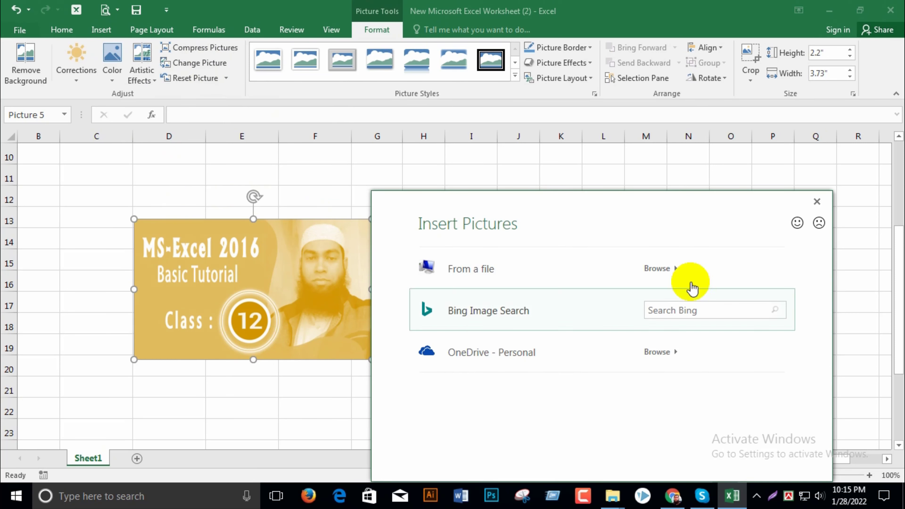
pyautogui.click(817, 202)
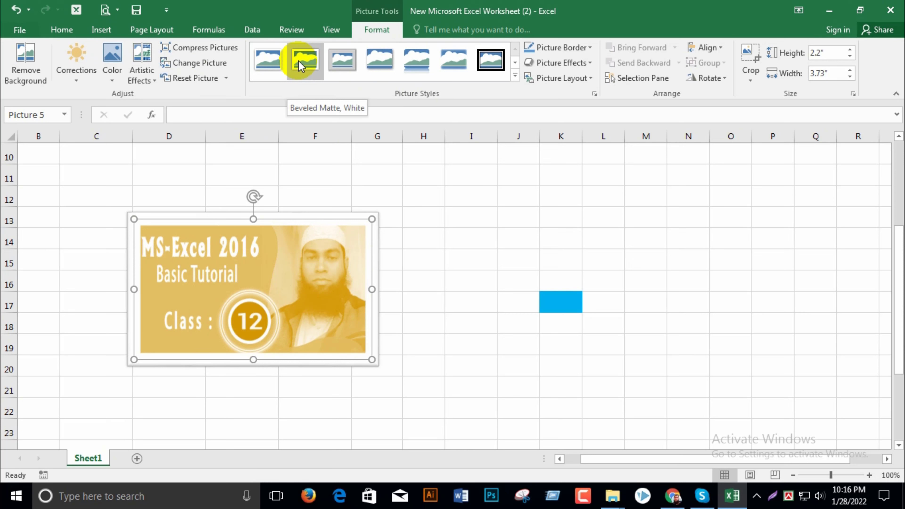
# Examine the picture styles, the border weights and the line options in the picture formatting settings
pyautogui.click(515, 76)
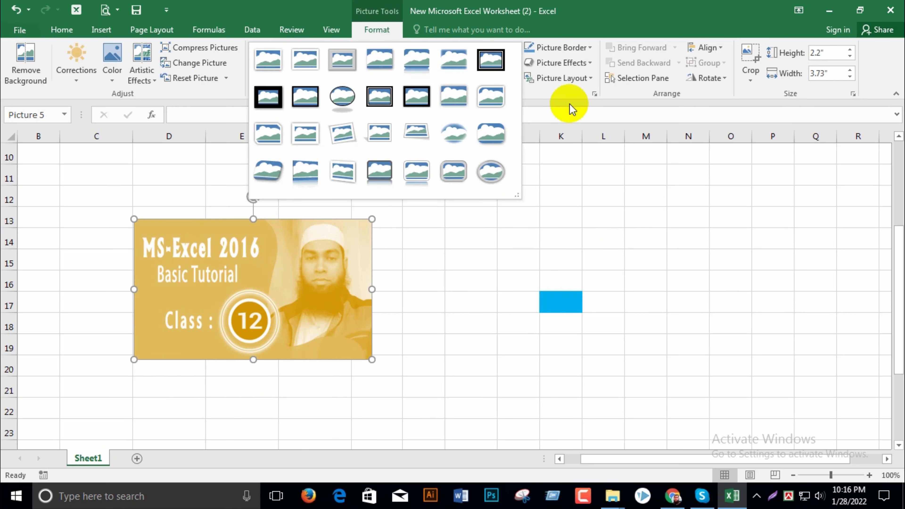
pyautogui.click(597, 257)
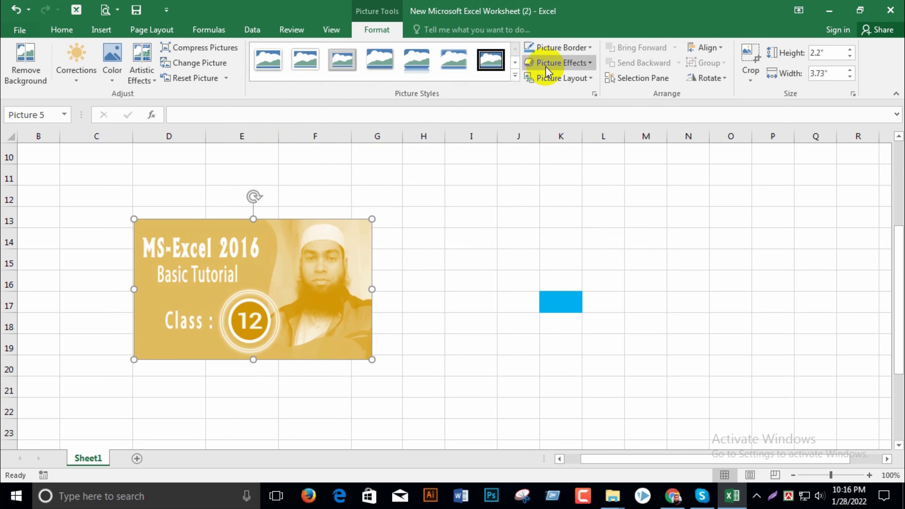
pyautogui.click(555, 49)
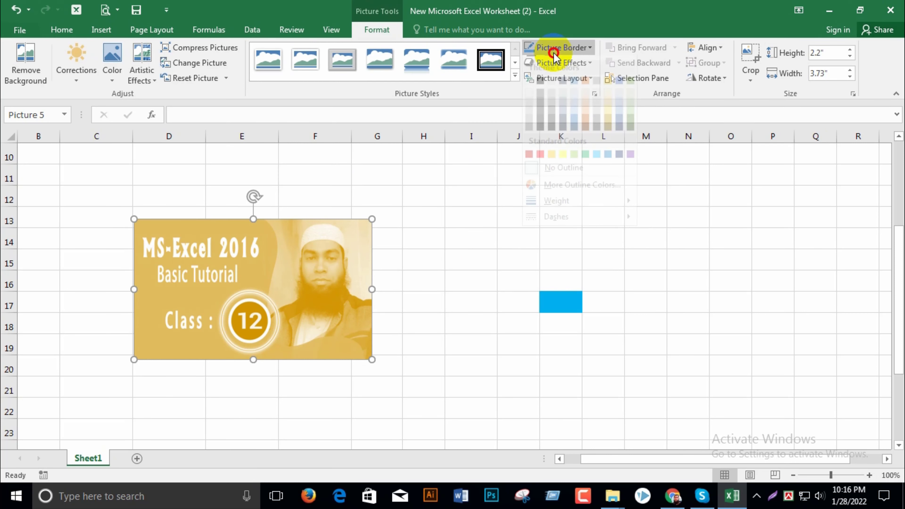
pyautogui.moveTo(576, 214)
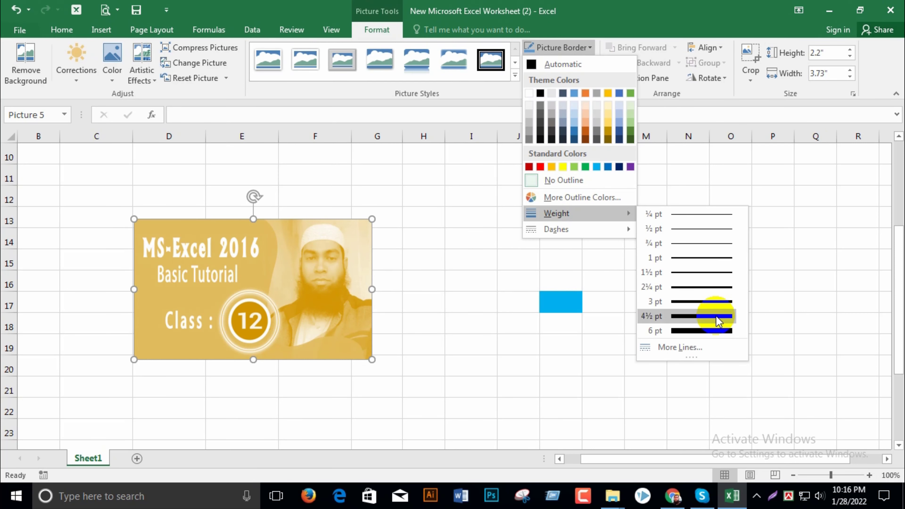
pyautogui.click(687, 347)
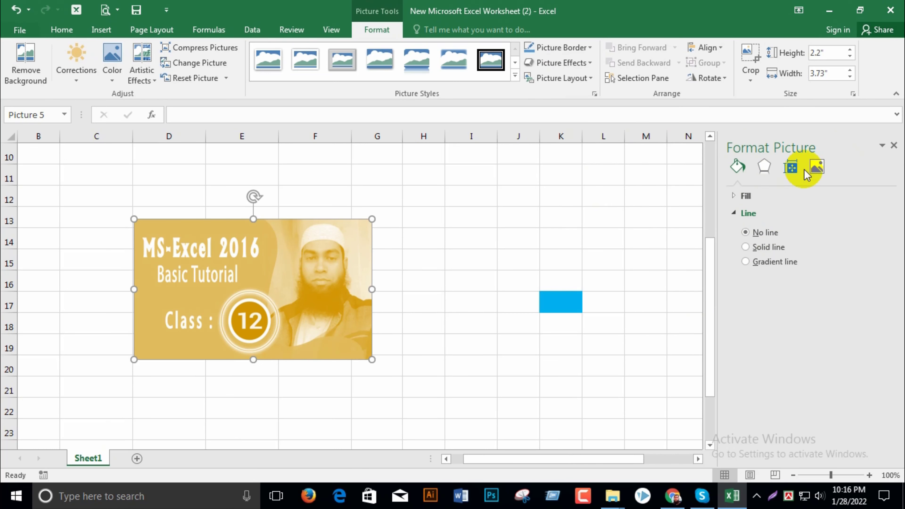
pyautogui.click(893, 145)
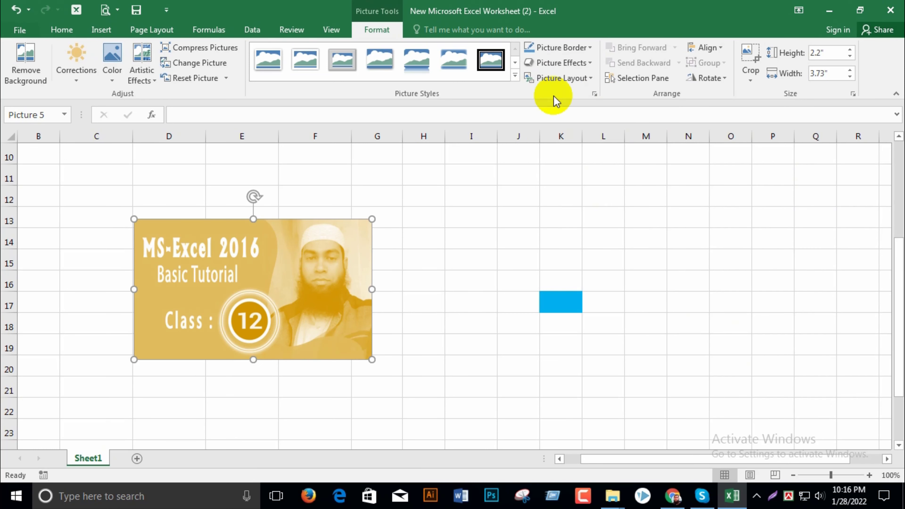
# Examine the picture effects, including reflection and bevel variations, and the available picture layouts
pyautogui.click(560, 62)
pyautogui.moveTo(562, 160)
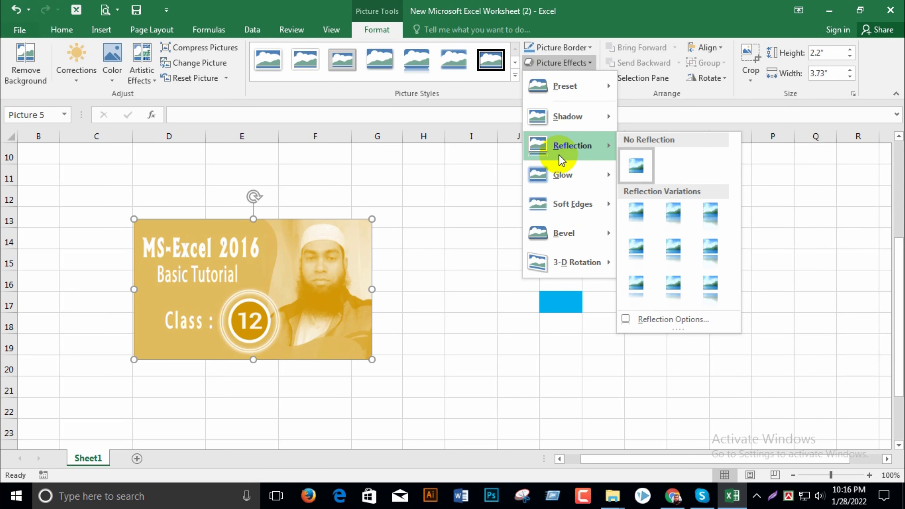
pyautogui.moveTo(567, 233)
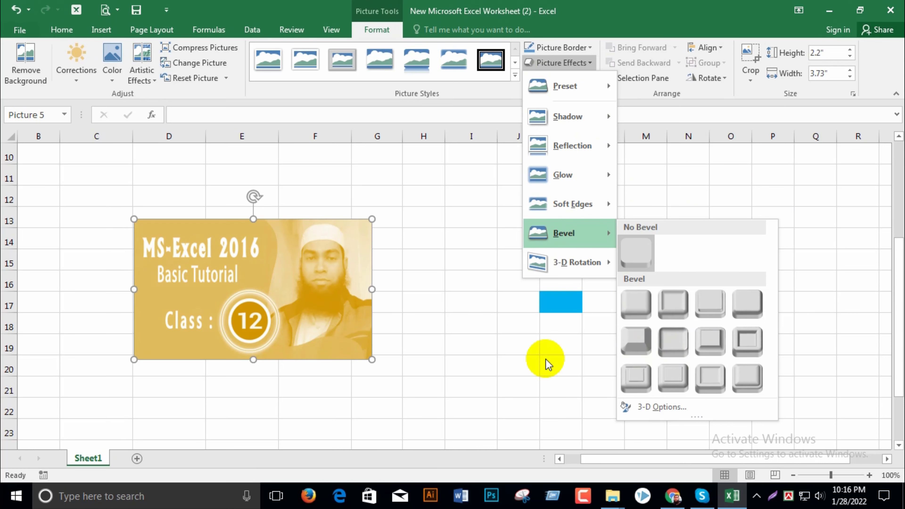
pyautogui.click(538, 359)
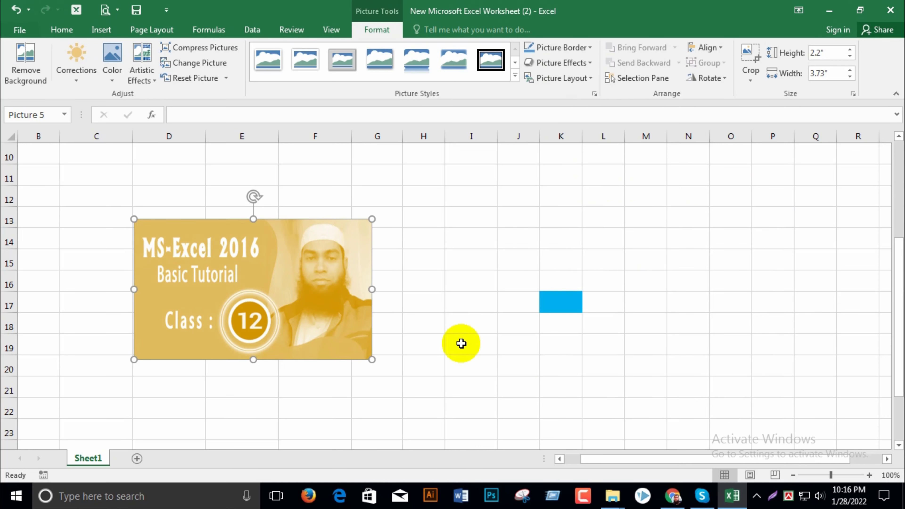
pyautogui.click(567, 79)
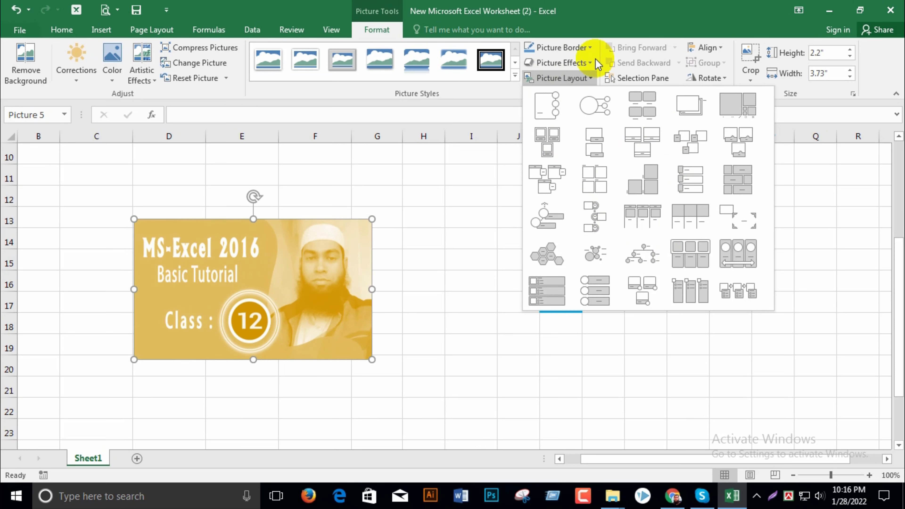
pyautogui.click(605, 25)
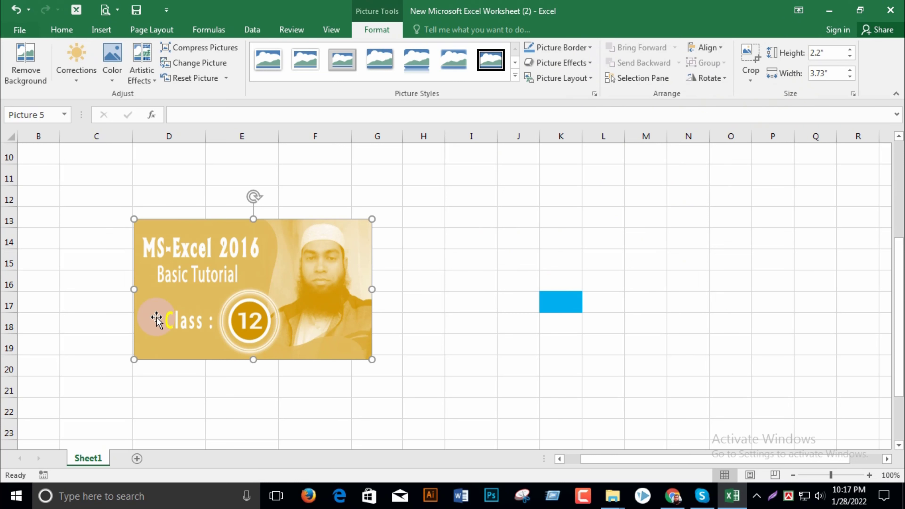
# Enlarge the picture to about 2.8" high and 4.83" wide by stretching its upper and right edges
pyautogui.moveTo(253, 218); pyautogui.dragTo(256, 180)
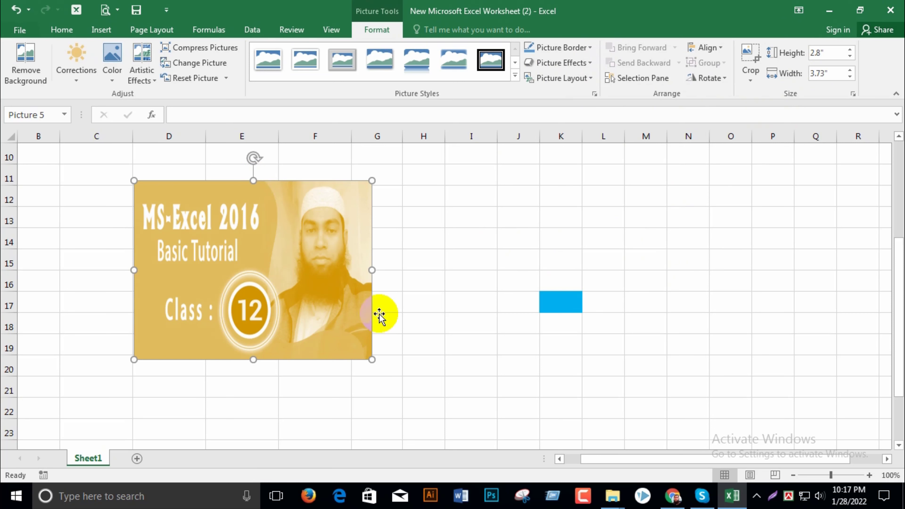
pyautogui.click(453, 284)
pyautogui.click(371, 280)
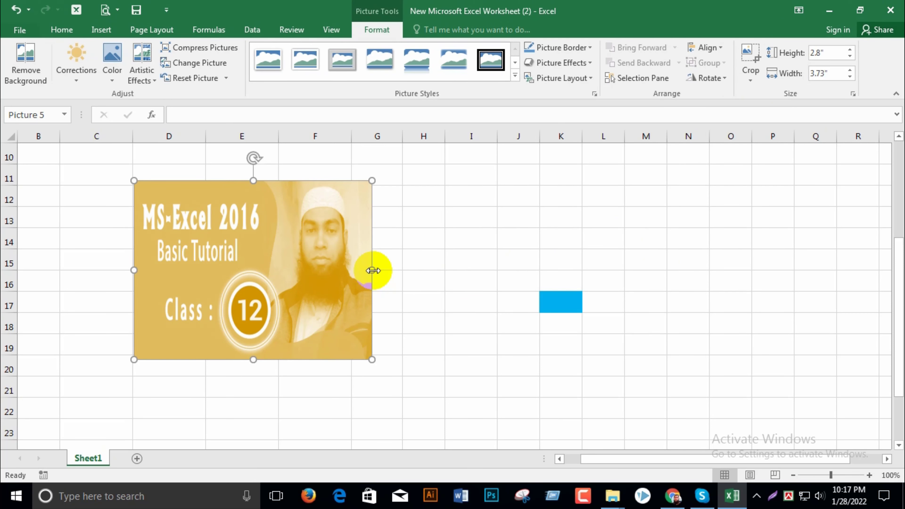
pyautogui.moveTo(372, 271); pyautogui.dragTo(442, 270)
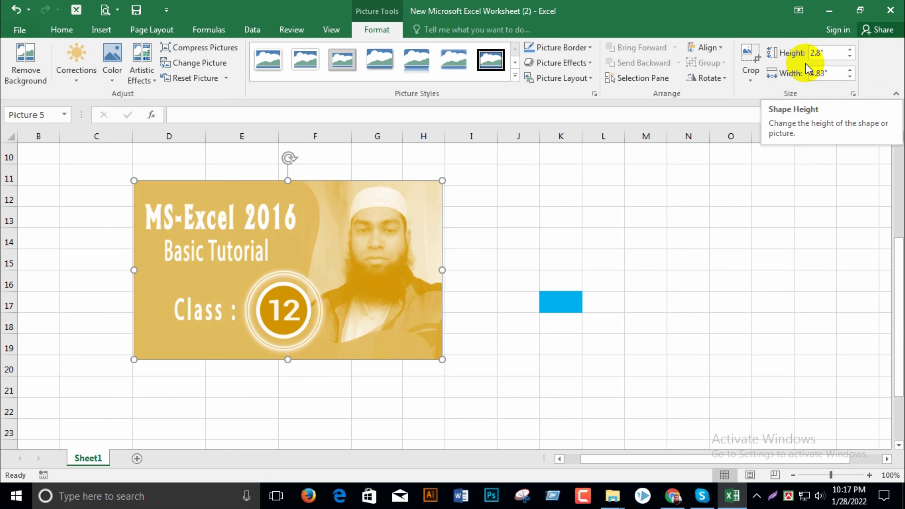
# Raise the picture's height in 0.1" increments to 3.5"
pyautogui.click(850, 50)
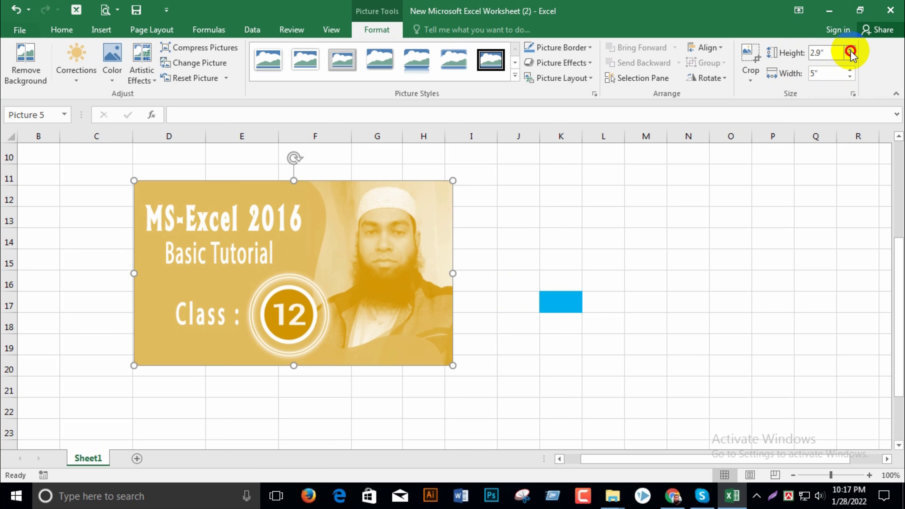
pyautogui.click(850, 51)
pyautogui.click(850, 51)
pyautogui.click(850, 50)
pyautogui.click(850, 51)
pyautogui.click(851, 51)
pyautogui.click(851, 51)
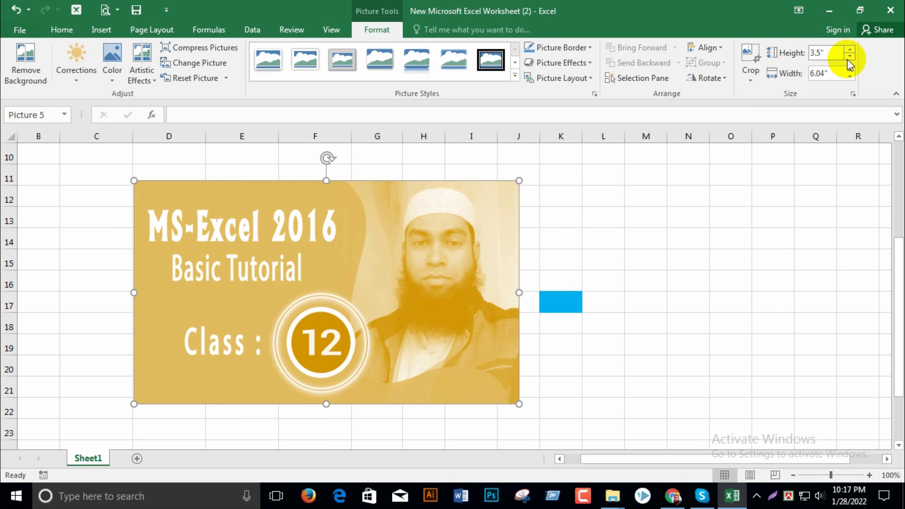
# Reduce the picture's height to 3.1", letting the width scale proportionally
pyautogui.click(850, 56)
pyautogui.click(850, 56)
pyautogui.click(850, 56)
pyautogui.click(850, 56)
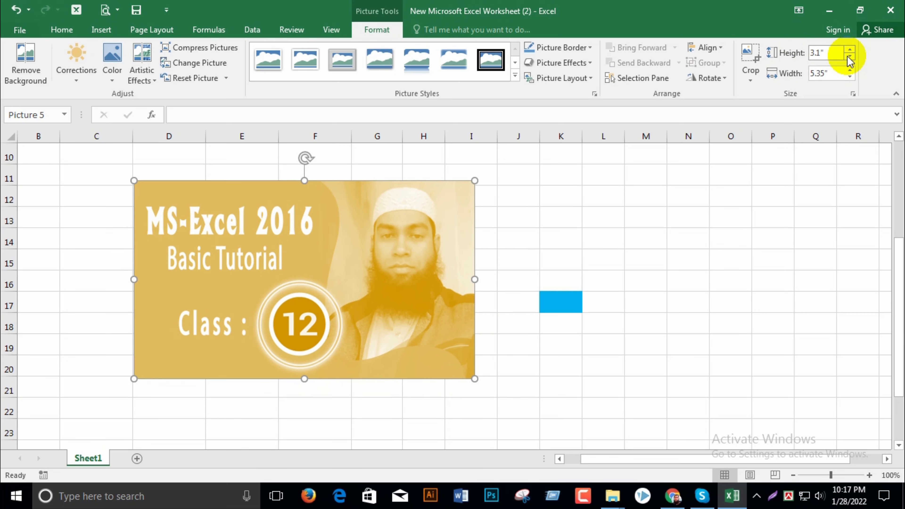
# Crop the picture's right side so that it is about 4.15" wide, then deselect it
pyautogui.click(752, 73)
pyautogui.click(765, 94)
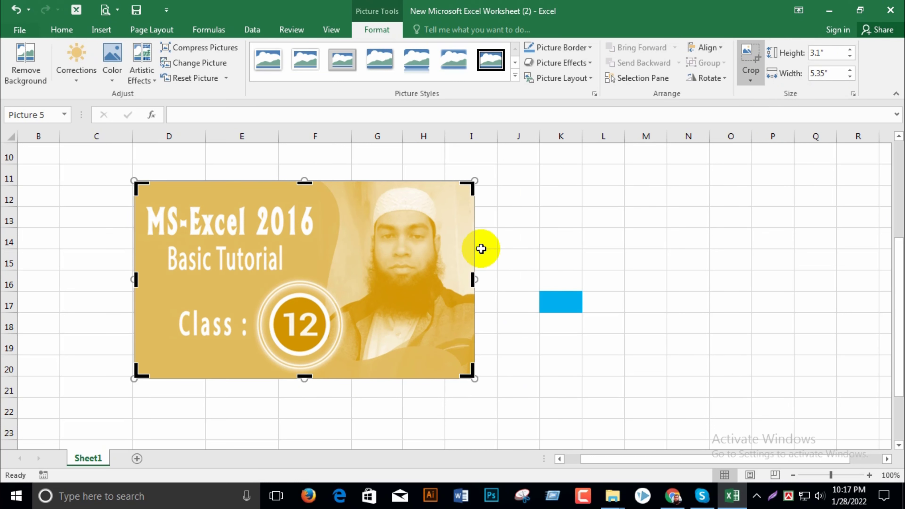
pyautogui.moveTo(473, 279); pyautogui.dragTo(398, 291)
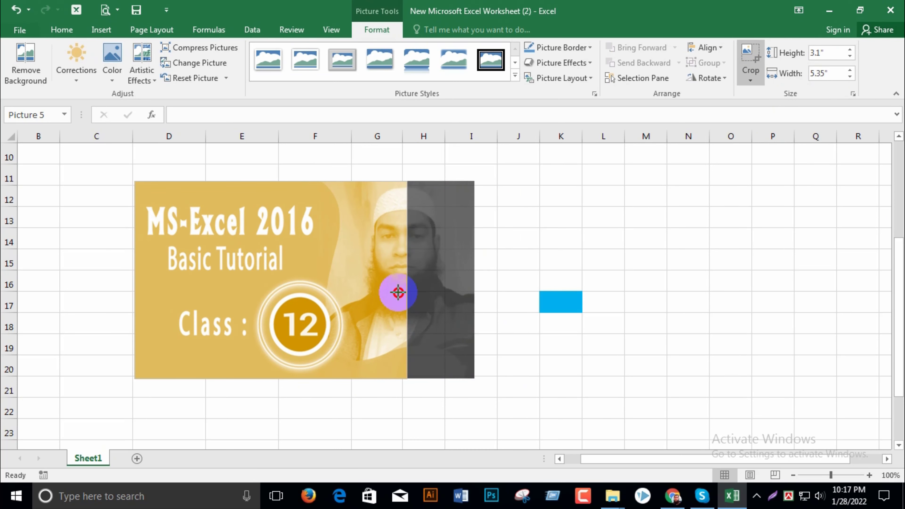
pyautogui.click(525, 343)
pyautogui.click(457, 276)
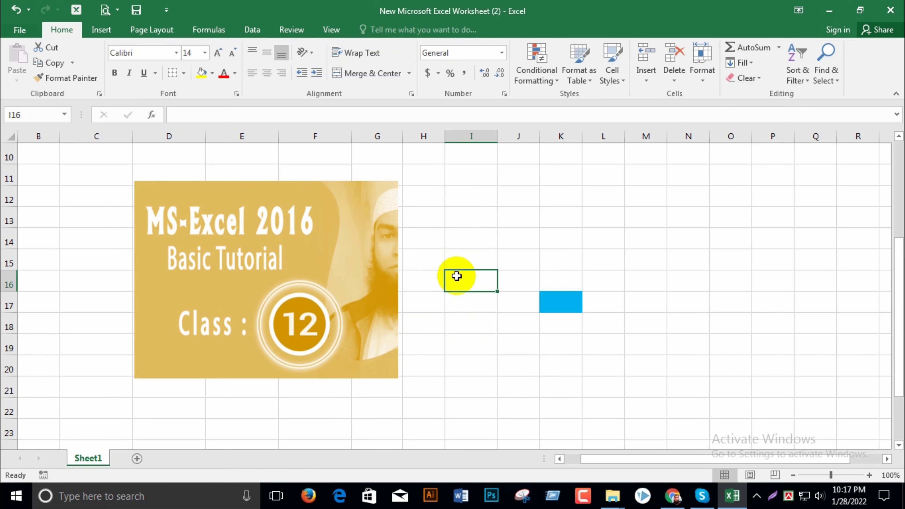
# Crop the bottom of the Class 12 picture so that it is about 2.55" high
pyautogui.click(382, 280)
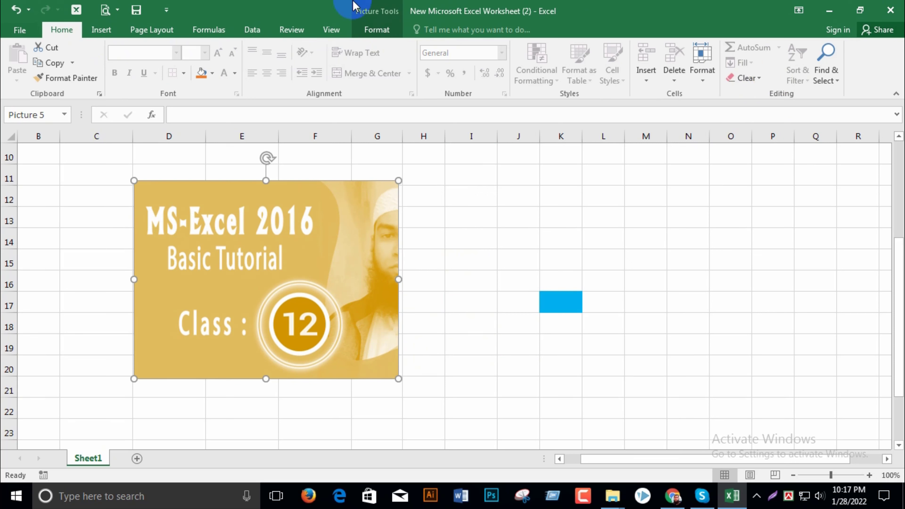
pyautogui.click(377, 31)
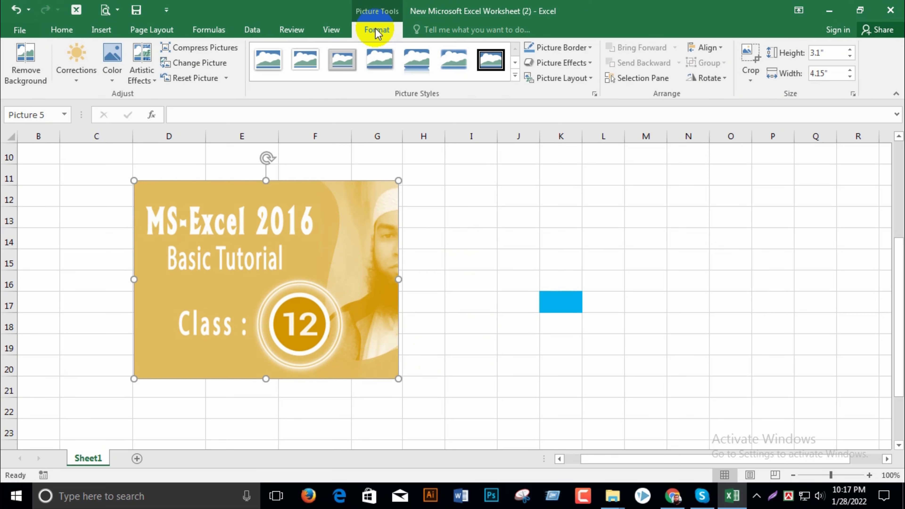
pyautogui.click(750, 71)
pyautogui.click(767, 95)
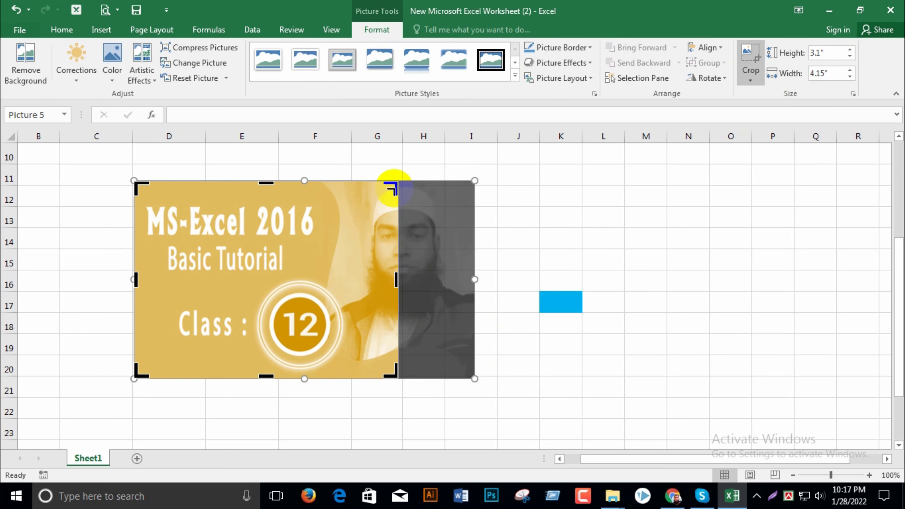
pyautogui.moveTo(266, 376); pyautogui.dragTo(280, 342)
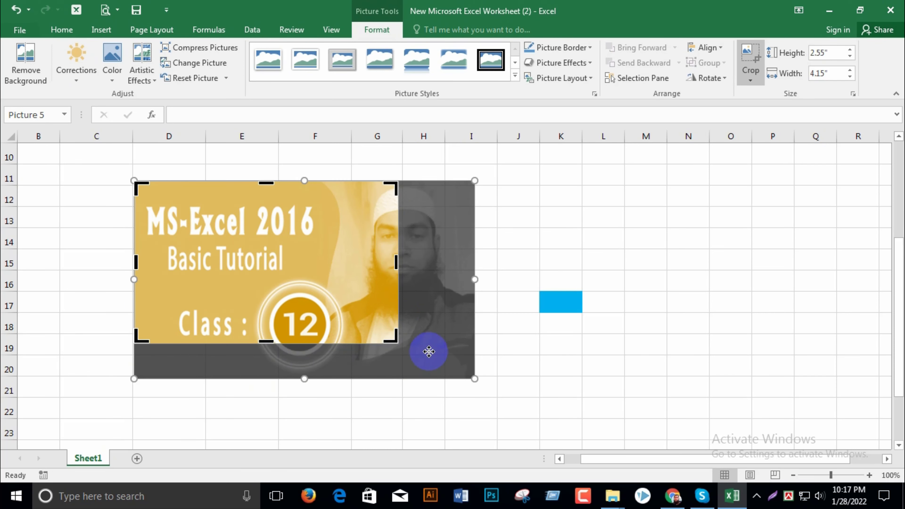
pyautogui.click(622, 230)
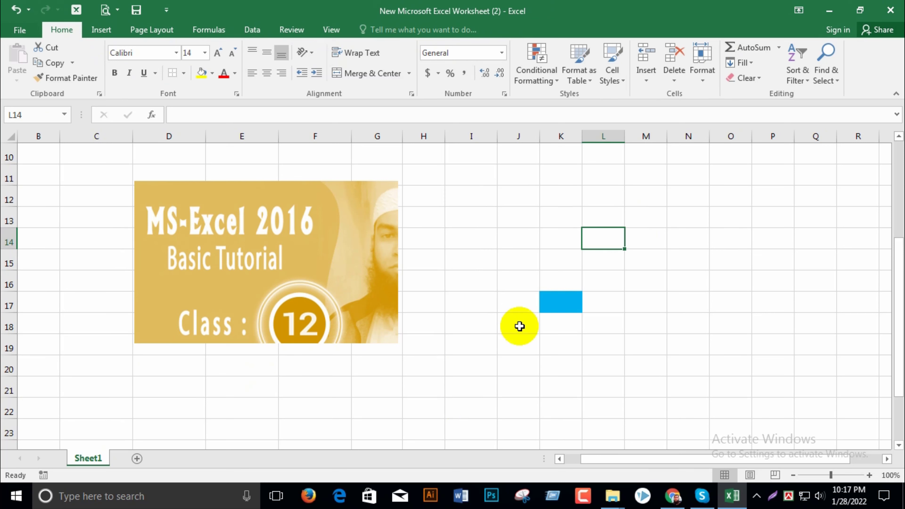
# Draw a Flowchart: Delay shape about 1.51" high and 2.67" wide over columns N to Q, around rows 17 to 21
pyautogui.click(107, 30)
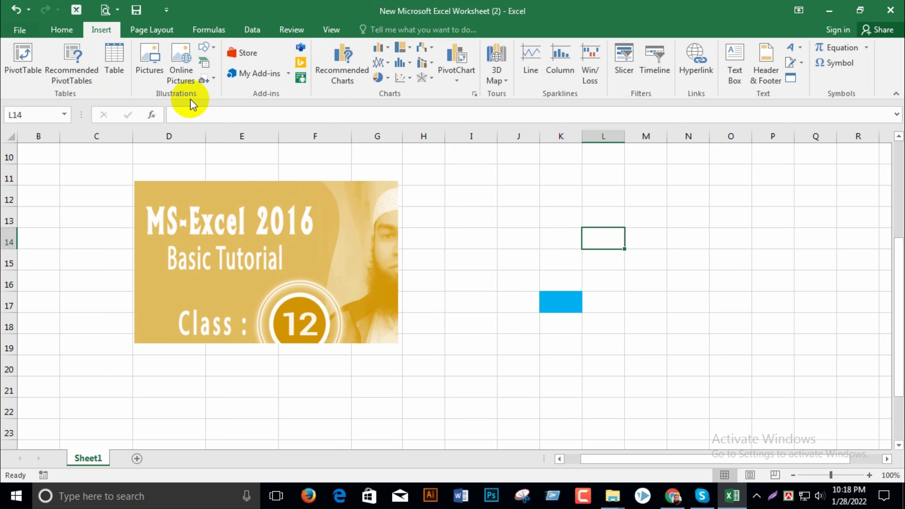
pyautogui.click(213, 50)
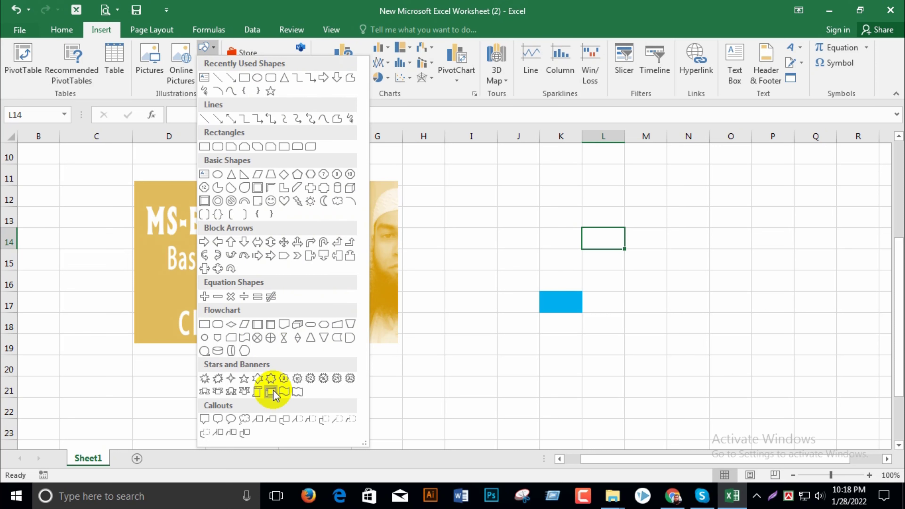
pyautogui.click(350, 337)
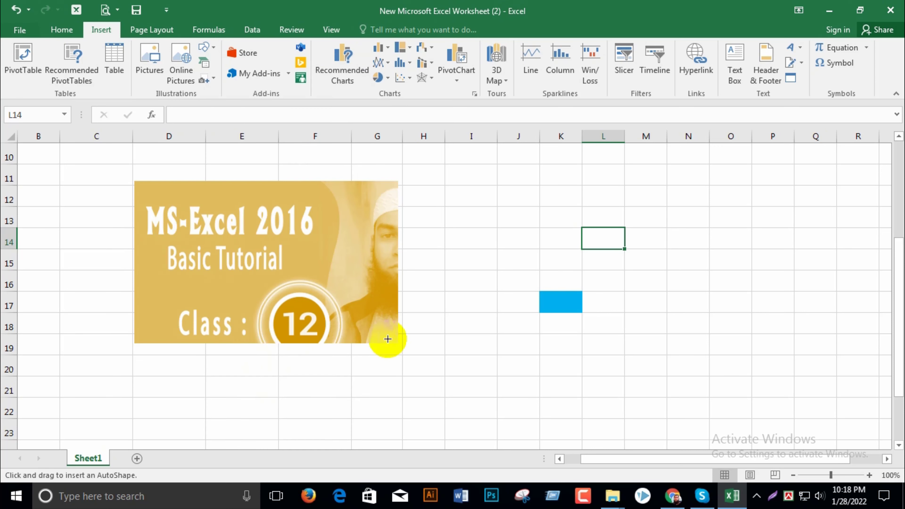
pyautogui.moveTo(662, 289); pyautogui.dragTo(831, 385)
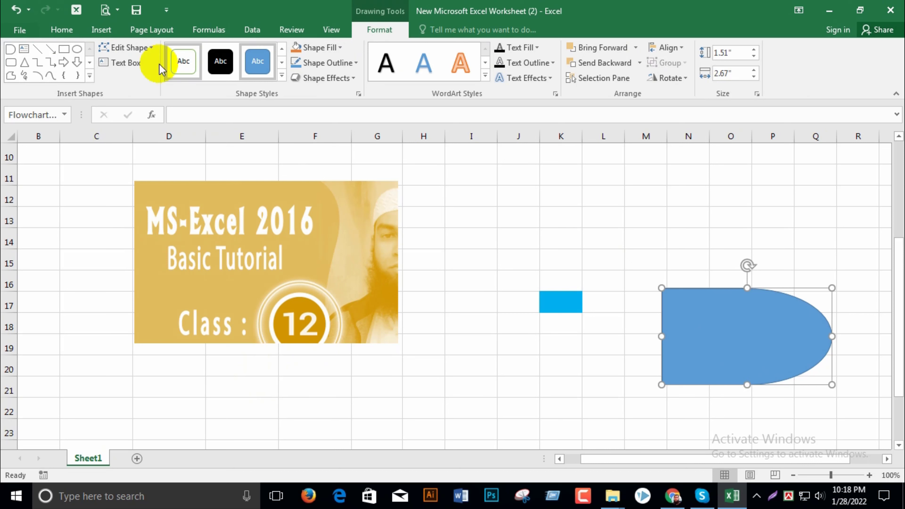
# Fill the flowchart shape with the picture file 07-01 from the Desktop
pyautogui.click(105, 32)
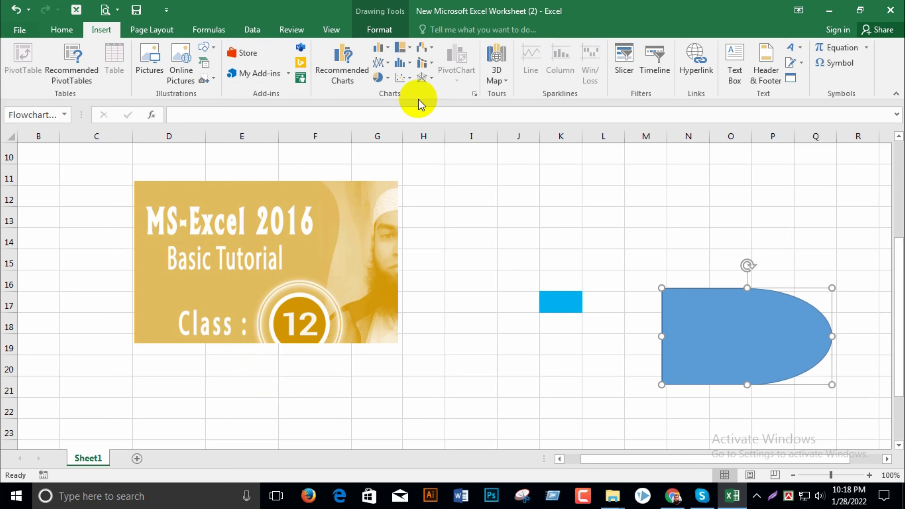
pyautogui.click(377, 32)
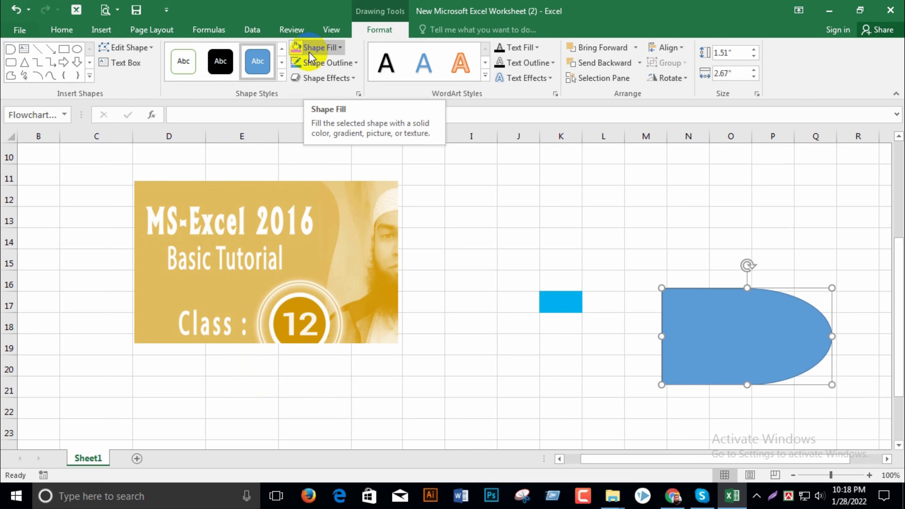
pyautogui.click(341, 49)
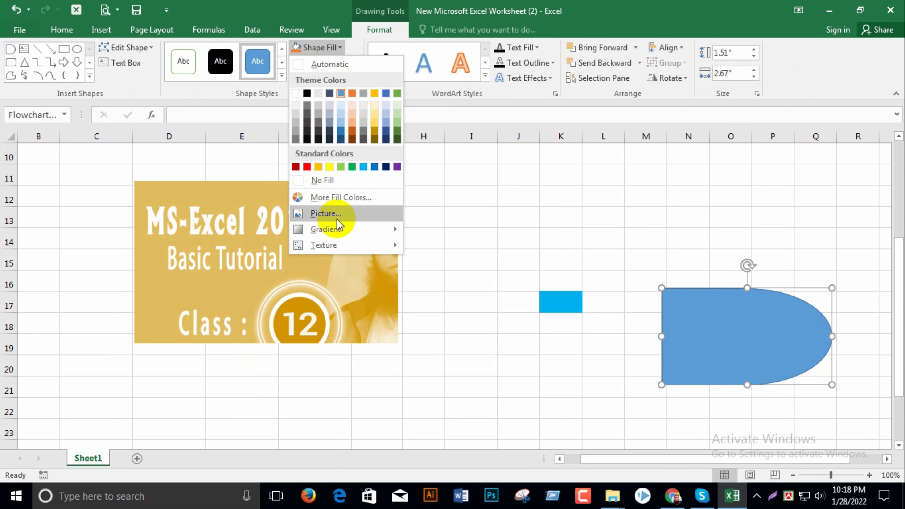
pyautogui.click(325, 214)
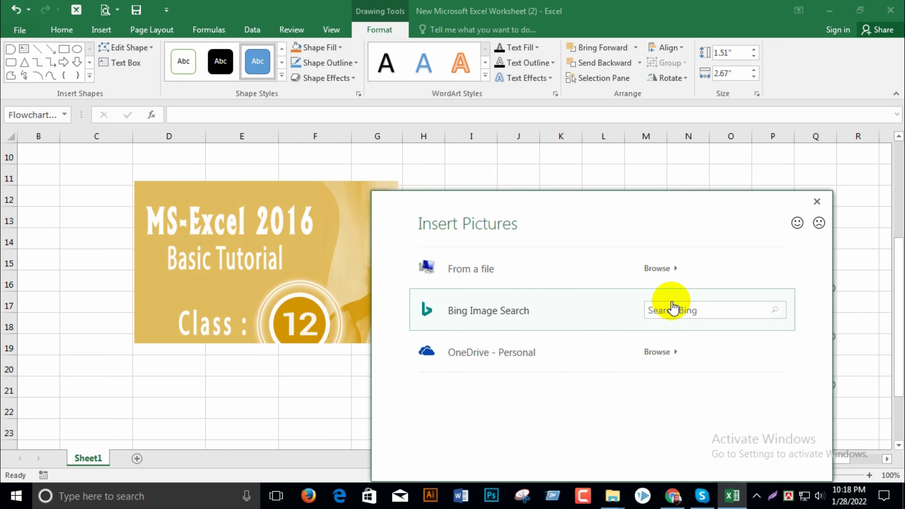
pyautogui.click(660, 267)
pyautogui.click(625, 111)
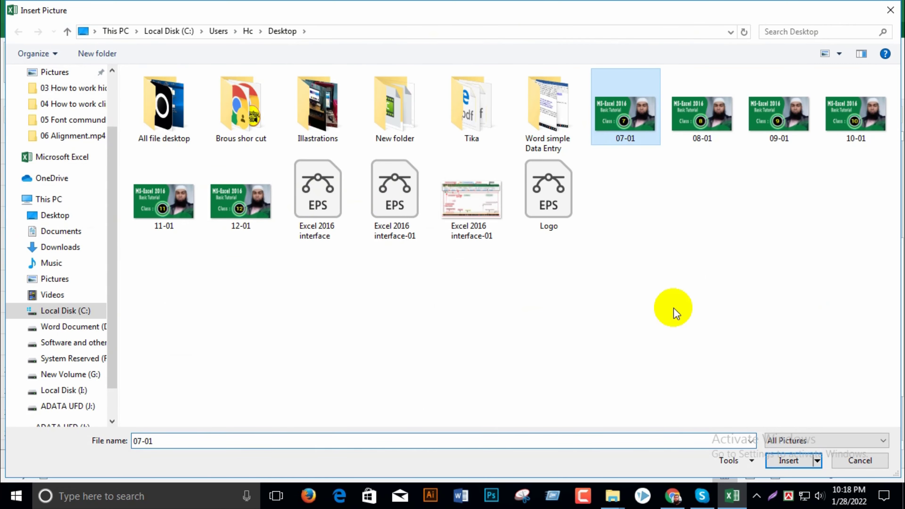
pyautogui.click(790, 461)
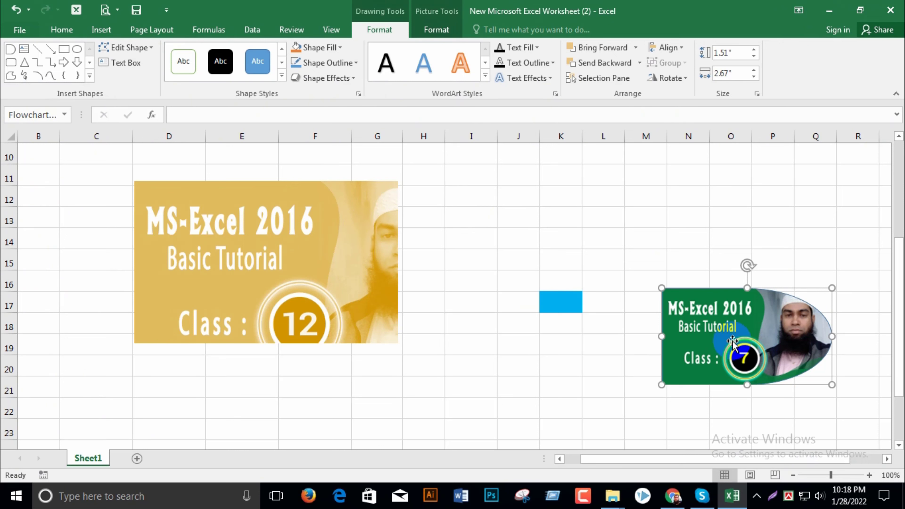
# Change the flowchart shape's picture fill to the file 08-01 from the Desktop and deselect the shape
pyautogui.click(320, 48)
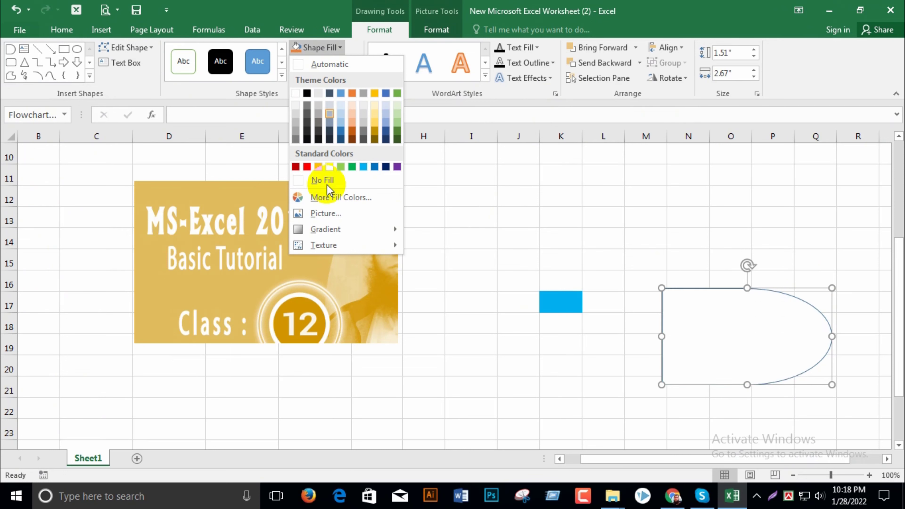
pyautogui.click(314, 216)
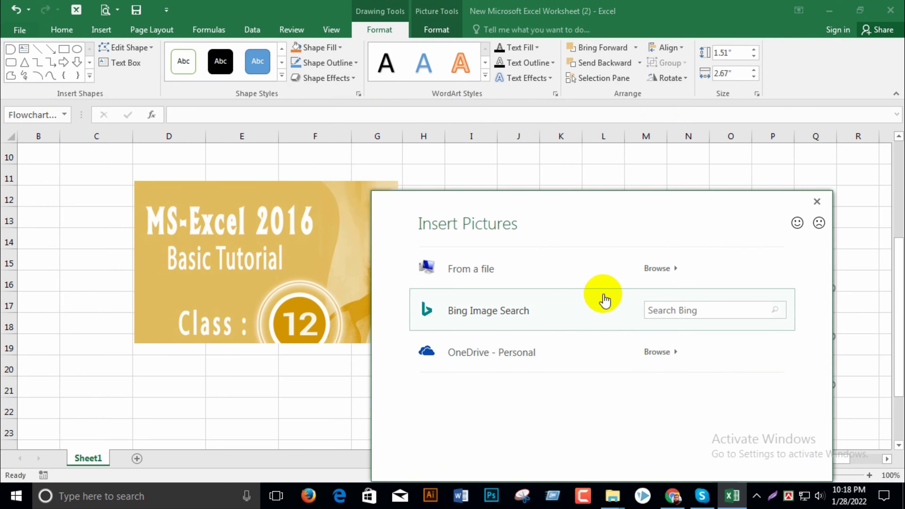
pyautogui.click(645, 268)
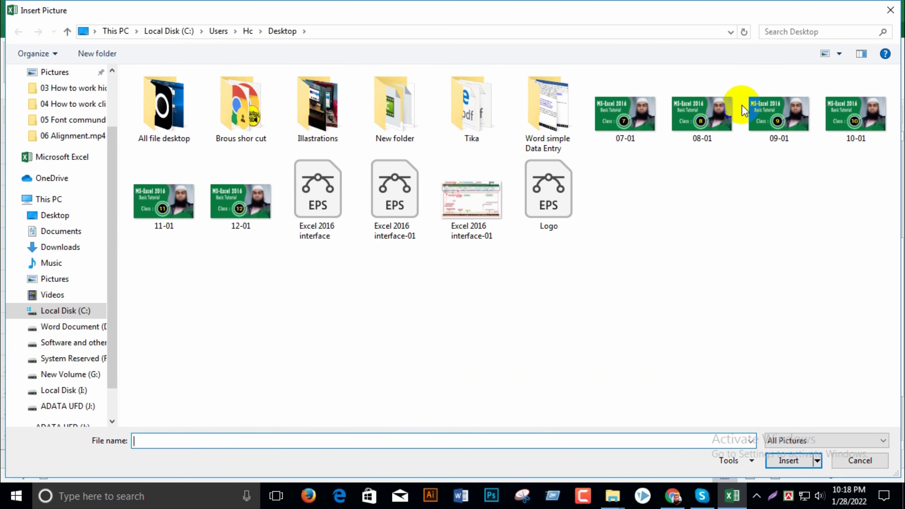
pyautogui.click(721, 115)
pyautogui.click(788, 460)
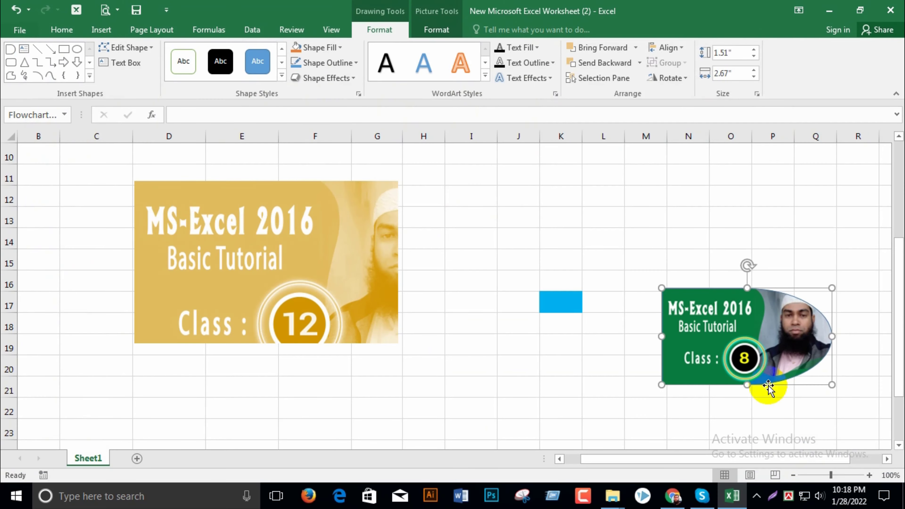
pyautogui.click(652, 432)
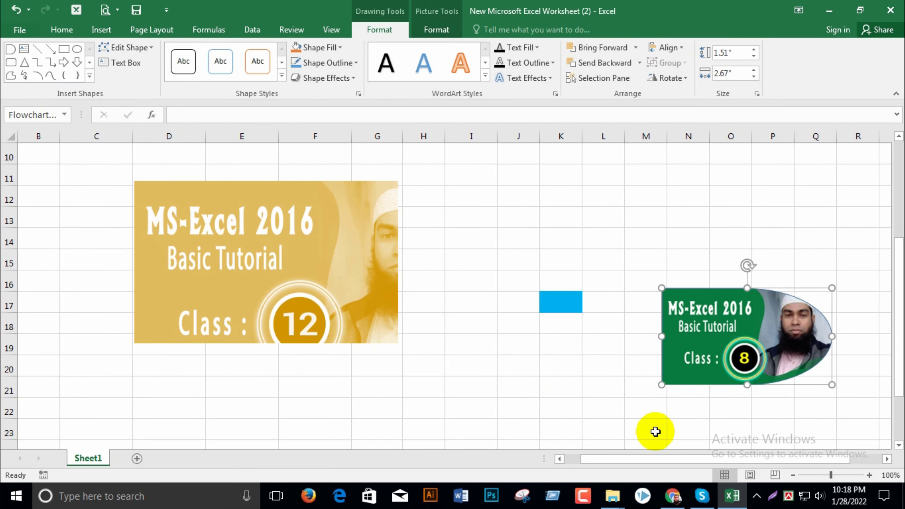
pyautogui.click(529, 405)
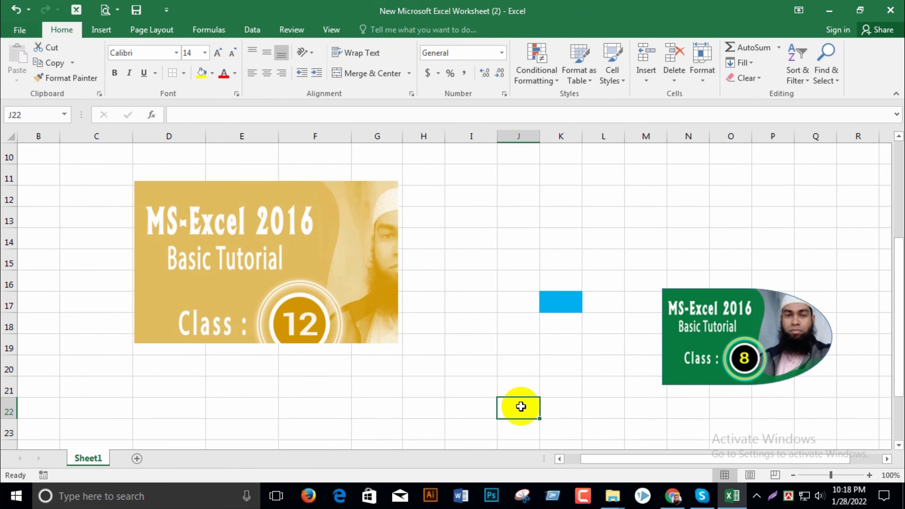
# Examine the picture and drawing formatting tools for the picture-filled shape, along with the available insert options
pyautogui.click(721, 341)
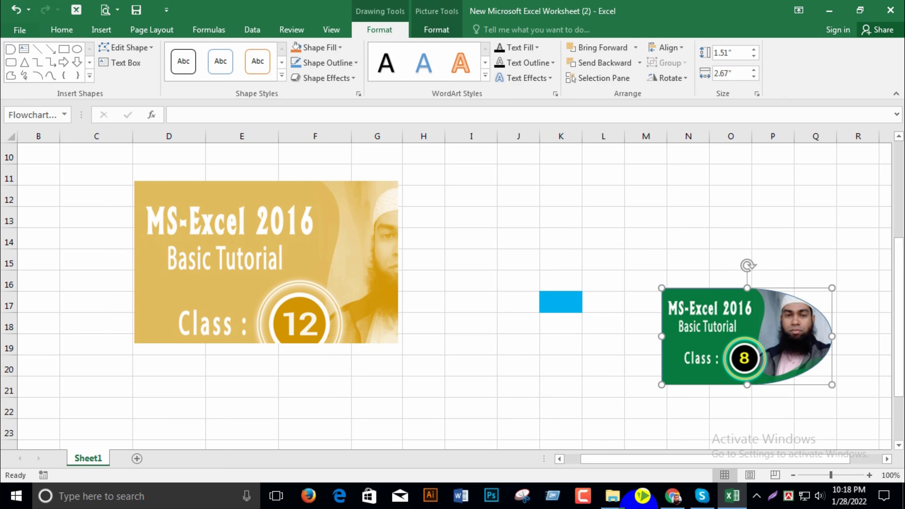
pyautogui.click(436, 29)
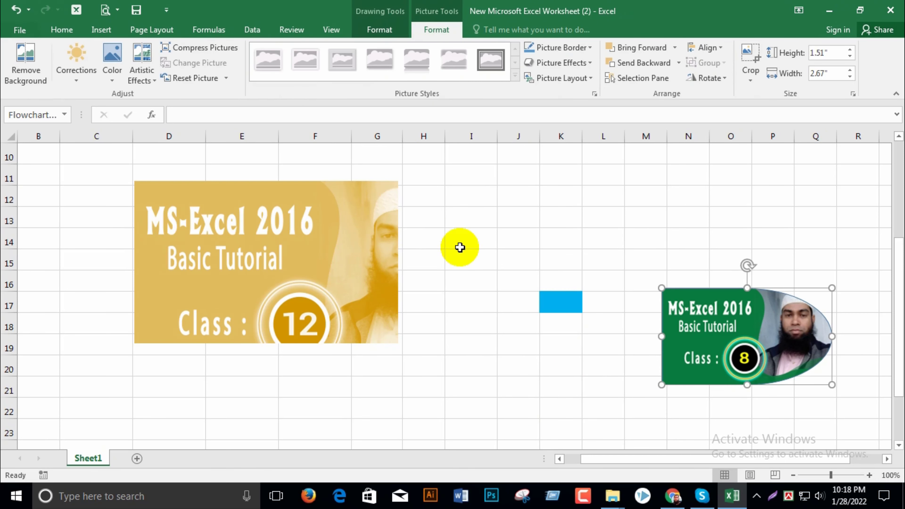
pyautogui.click(396, 37)
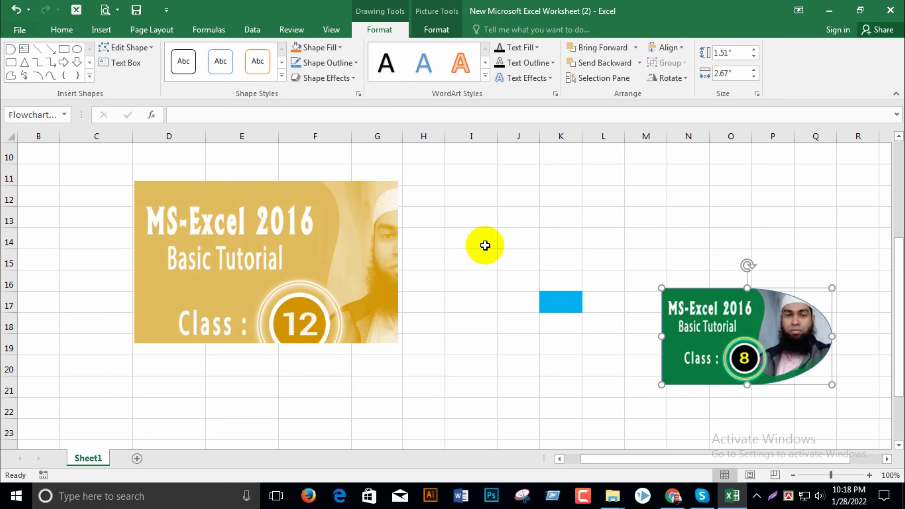
pyautogui.click(488, 239)
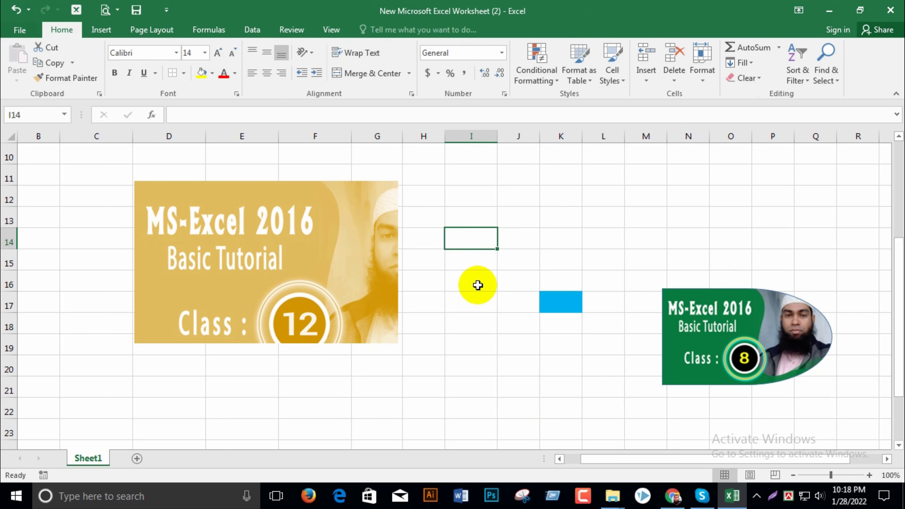
pyautogui.click(774, 314)
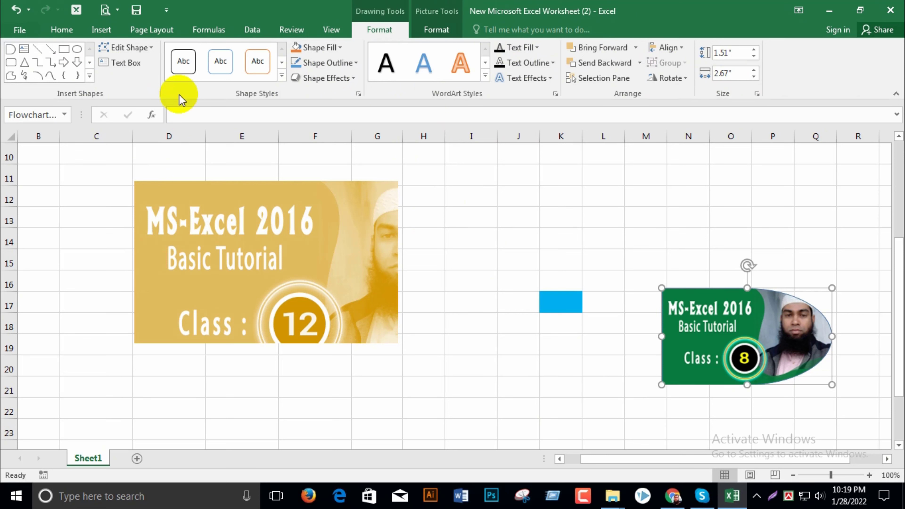
pyautogui.click(101, 29)
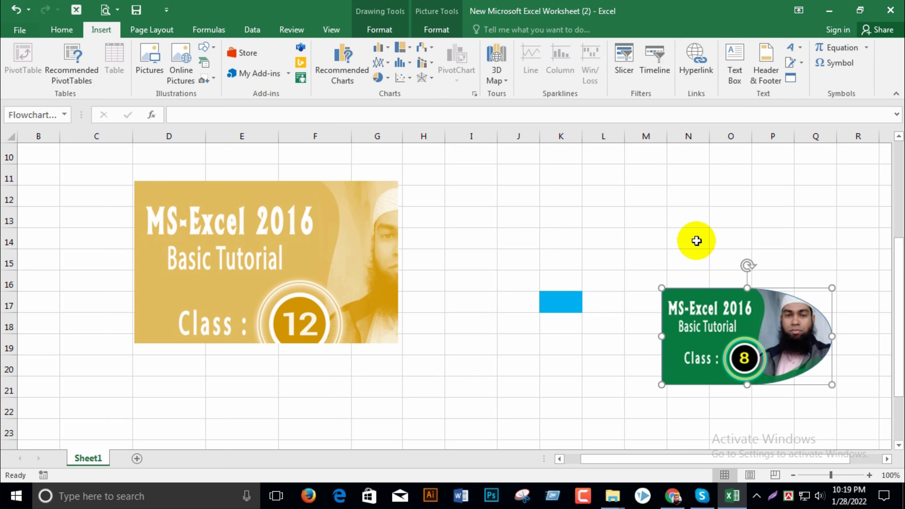
pyautogui.click(522, 259)
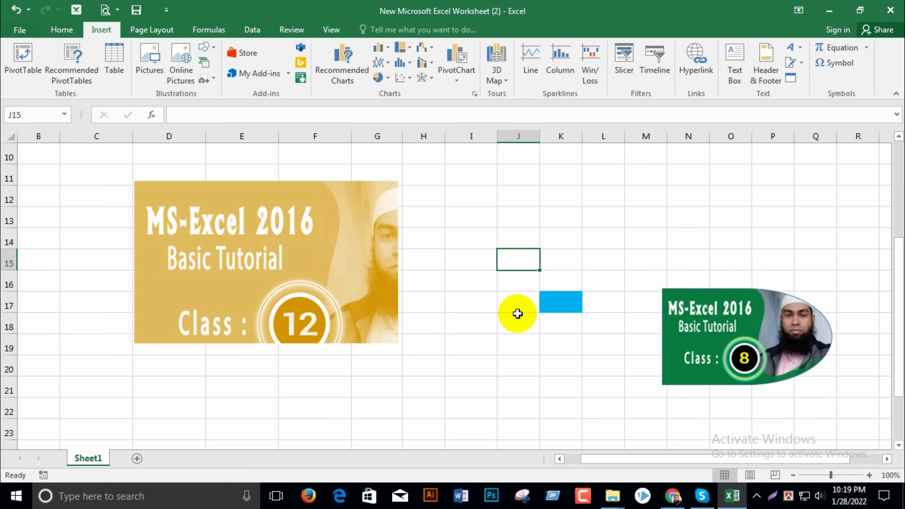